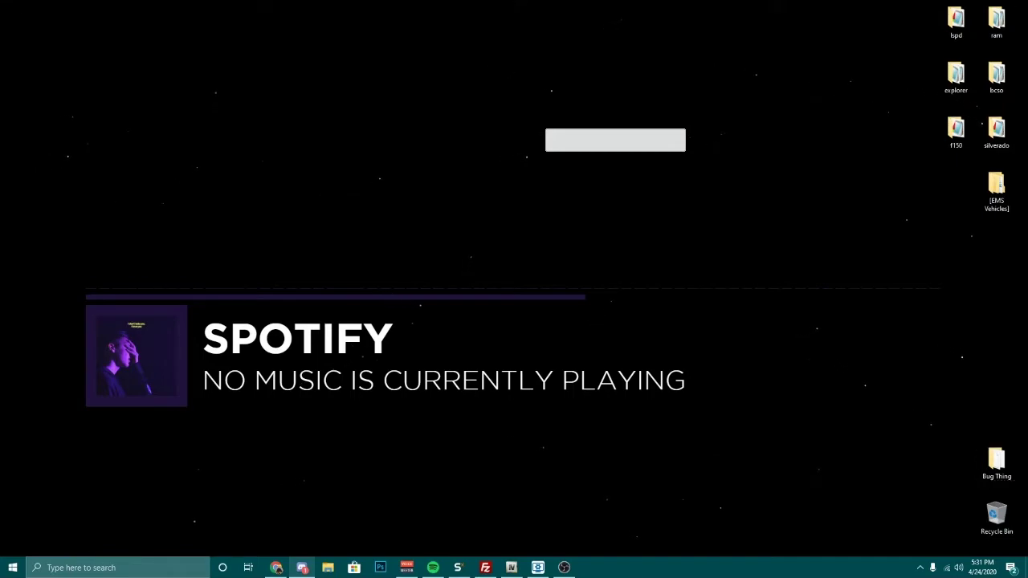
Switch to Chrome and look over the FivePD 1.0.4 page on GTAPoliceMods.
key("alt+Tab")
scroll(507, 385, "down", 2)
scroll(506, 387, "up", 2)
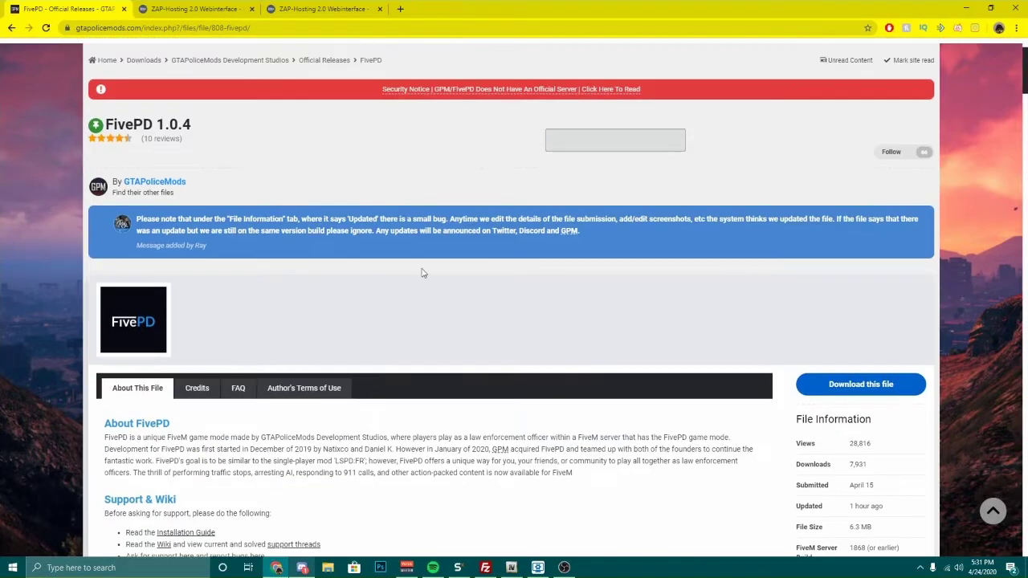
scroll(392, 271, "down", 2)
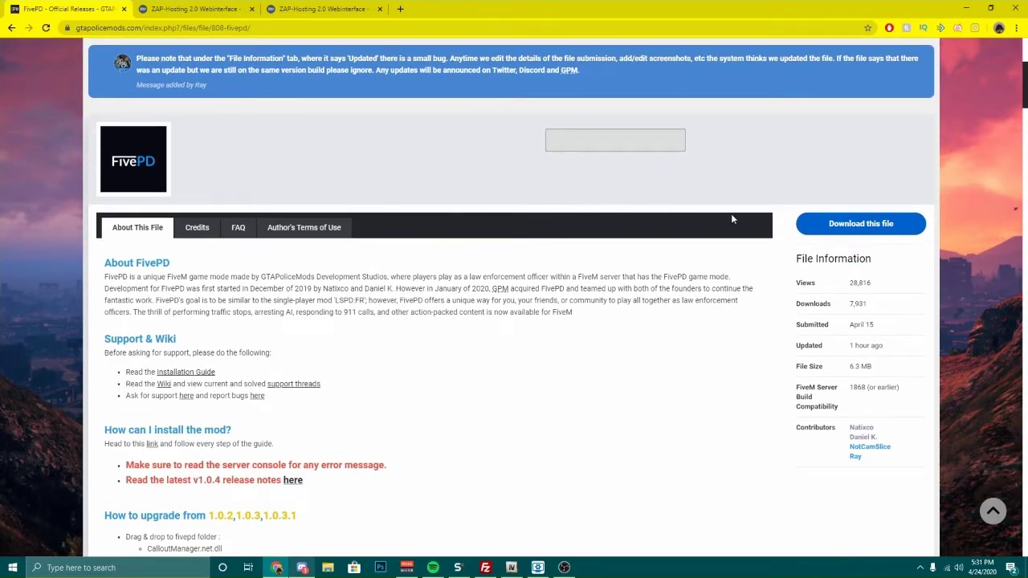
Download FivePD 1.0.4.rar, agreeing to the download terms, and save it to the Desktop.
left_click(854, 225)
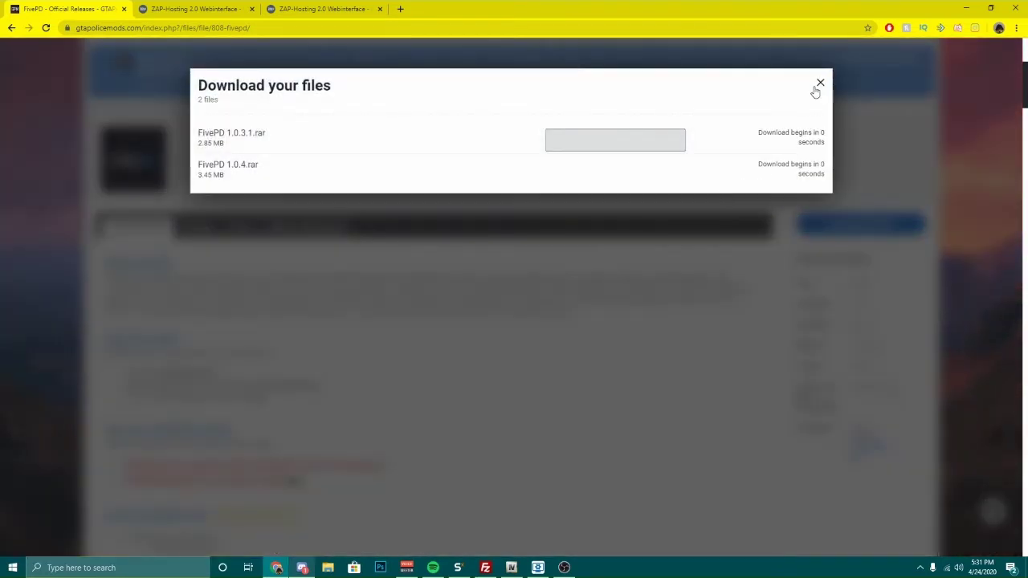
left_click(819, 84)
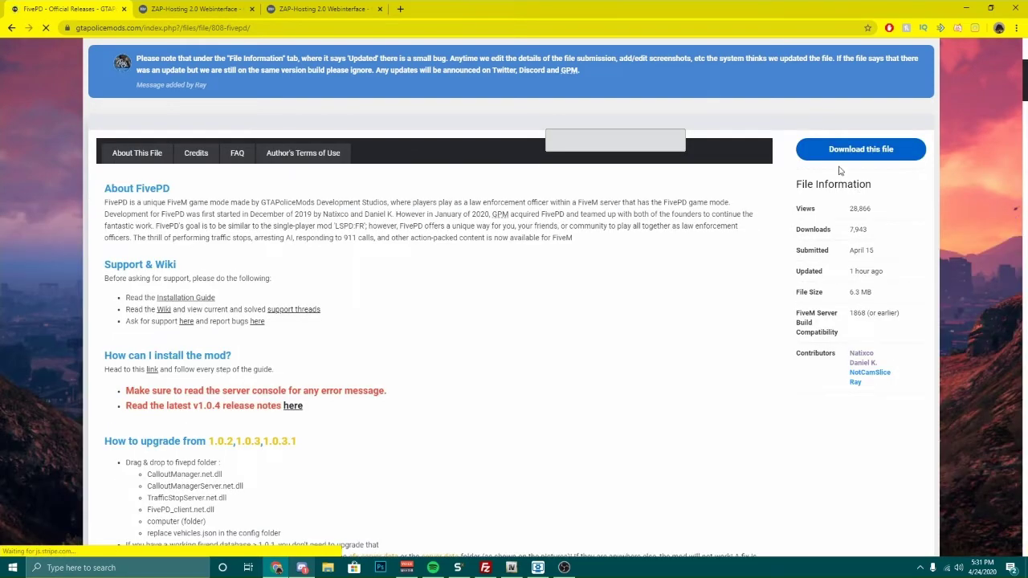
left_click(856, 224)
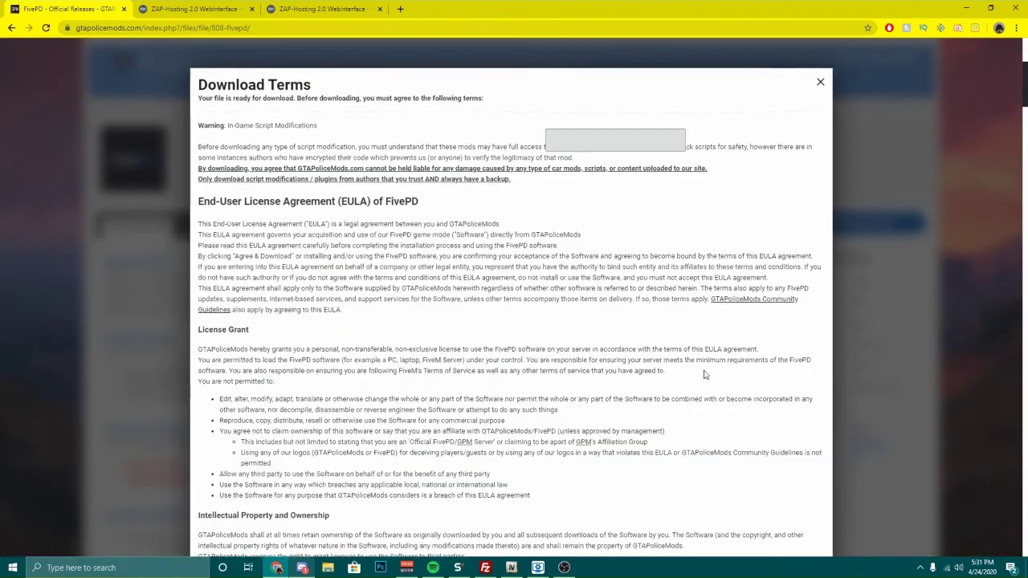
scroll(780, 322, "down", 5)
left_click(790, 497)
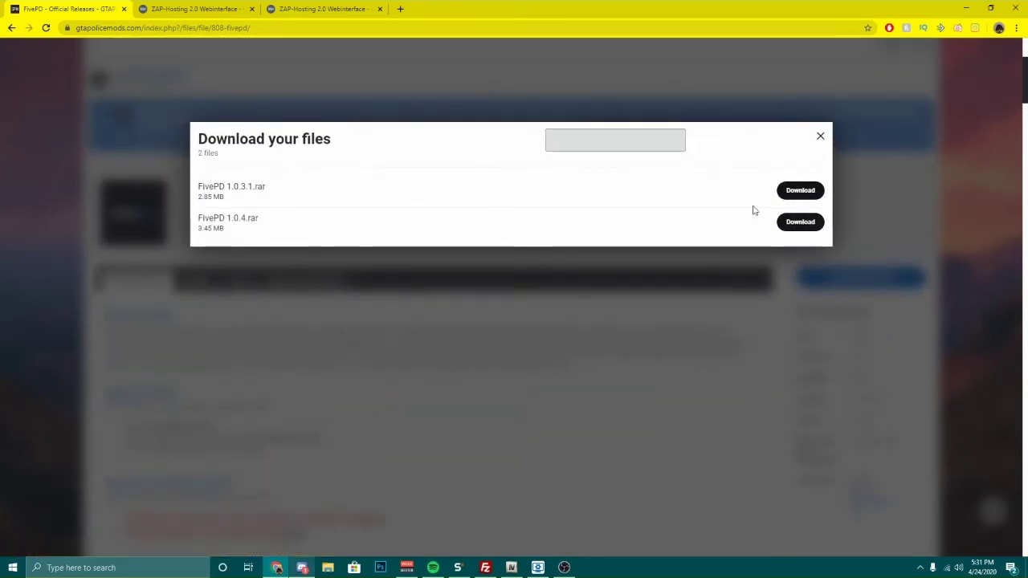
left_click(798, 222)
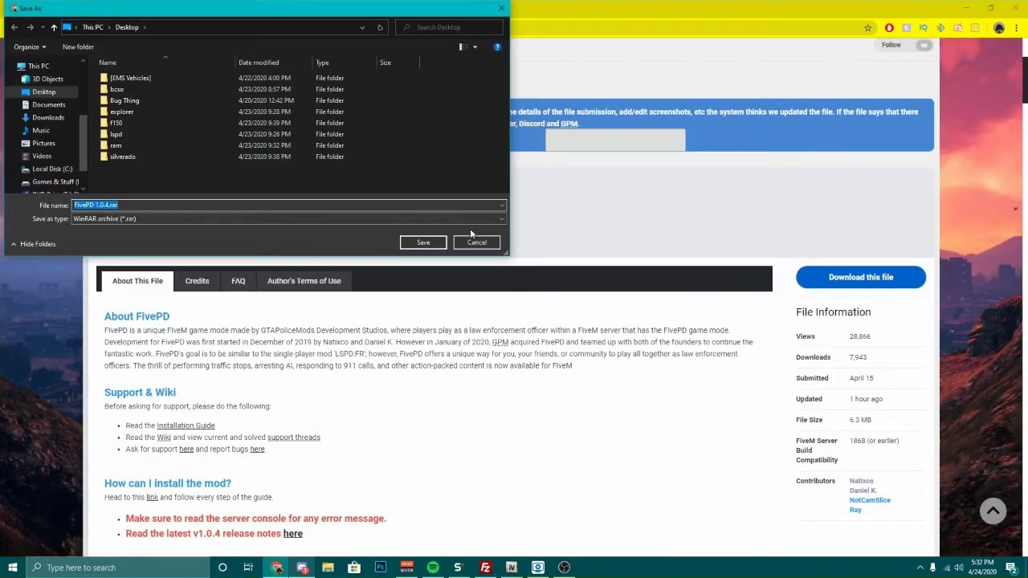
left_click(419, 241)
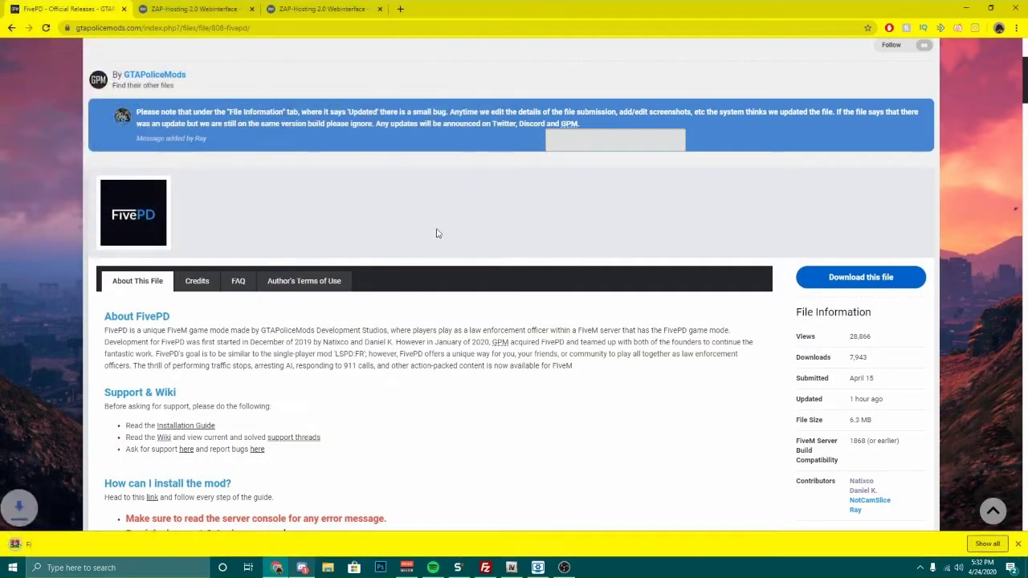
Open the downloaded FivePD 1.0.4.rar archive in WinRAR and reposition its window on the desktop.
scroll(140, 356, "down", 3)
left_click_drag(124, 382, 261, 430)
left_click(263, 429)
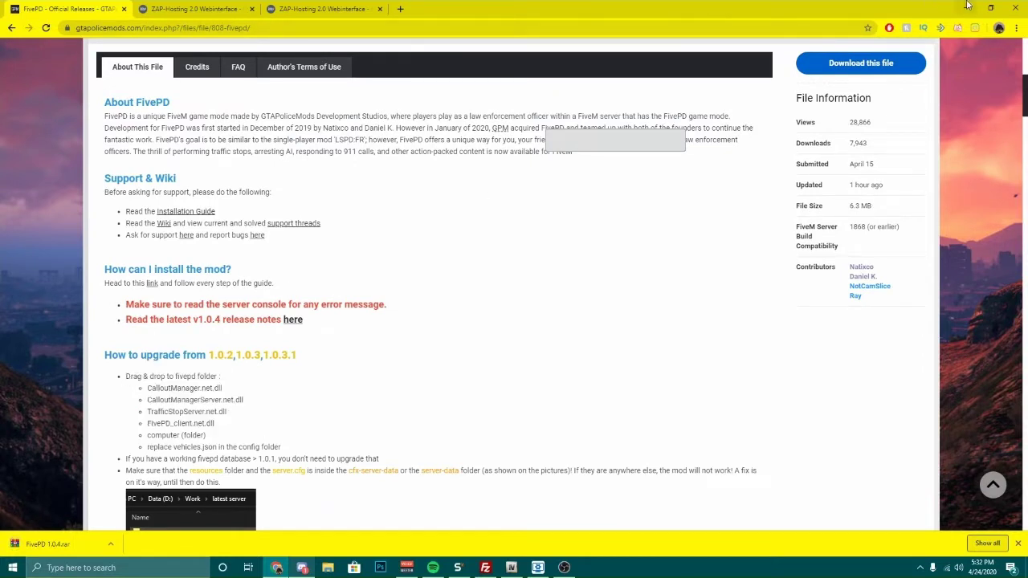
left_click(49, 545)
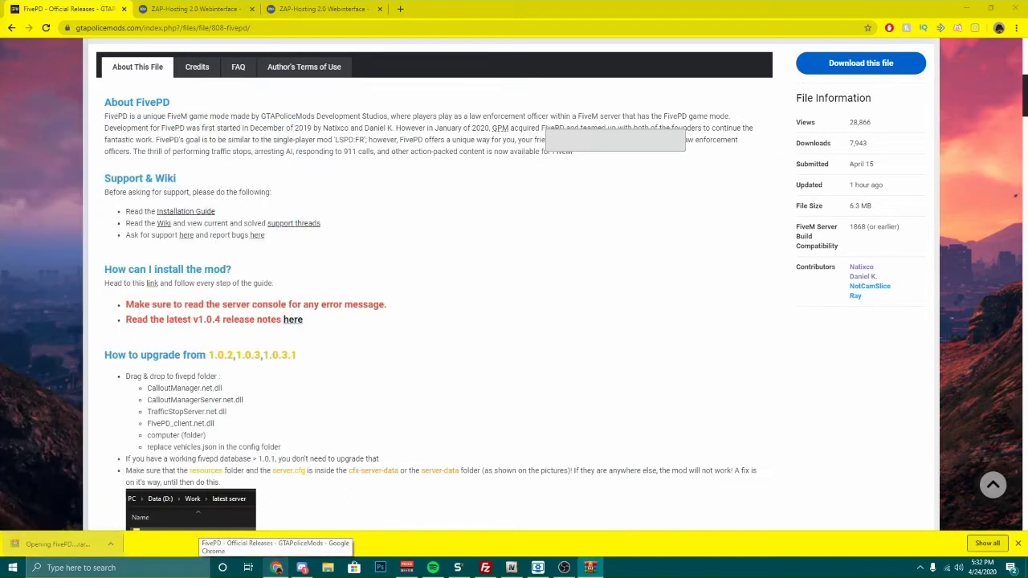
left_click_drag(493, 133, 354, 71)
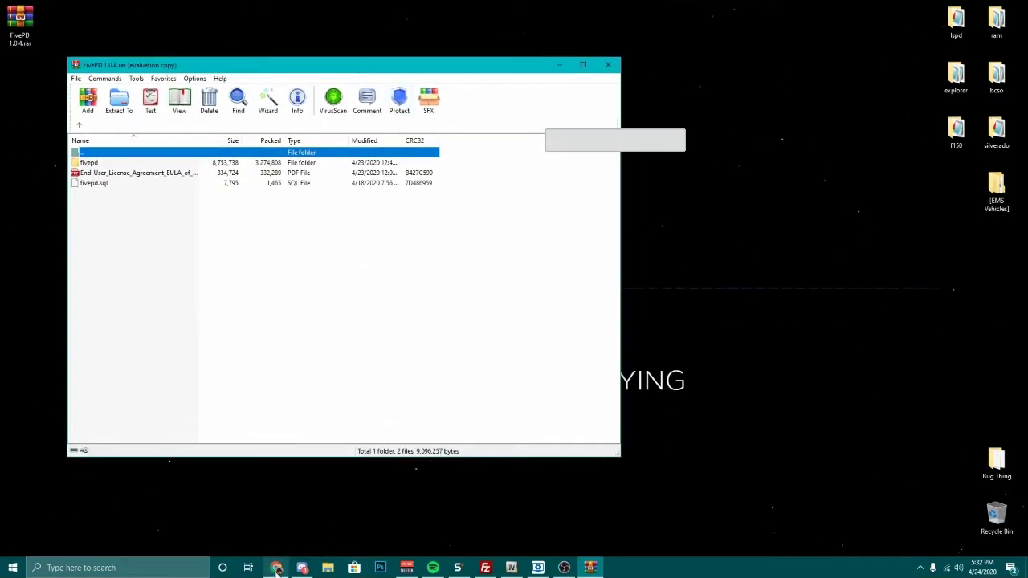
Show the ZAP-Hosting FTP page in Chrome and close the running FileZilla, discarding its pending file edits.
left_click(276, 568)
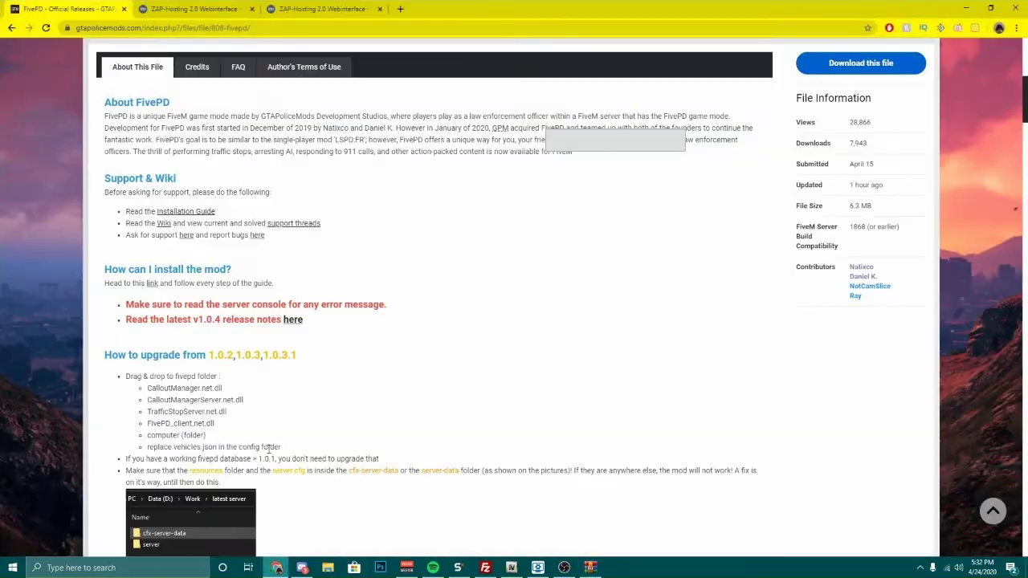
left_click(205, 10)
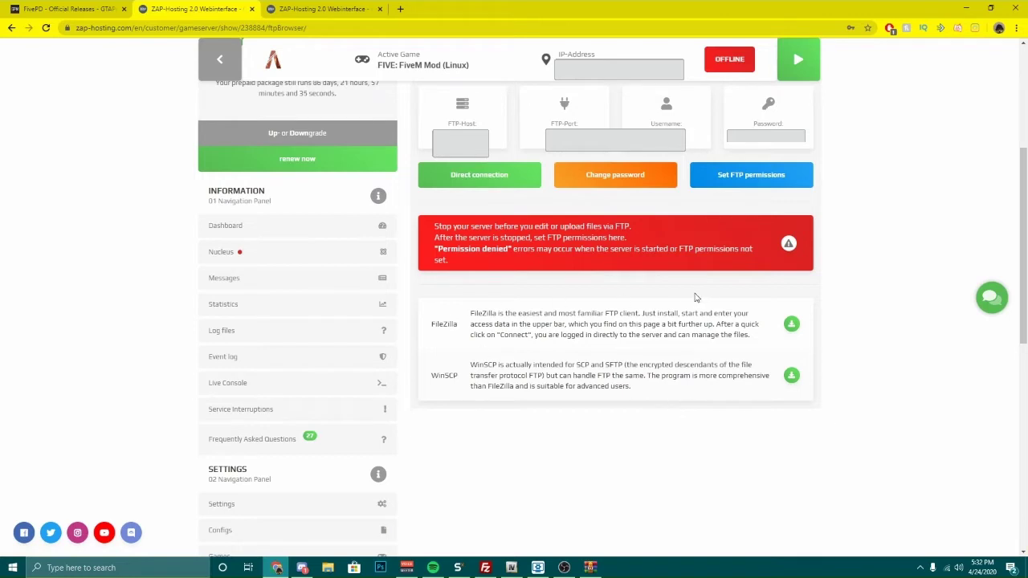
right_click(492, 568)
left_click(458, 547)
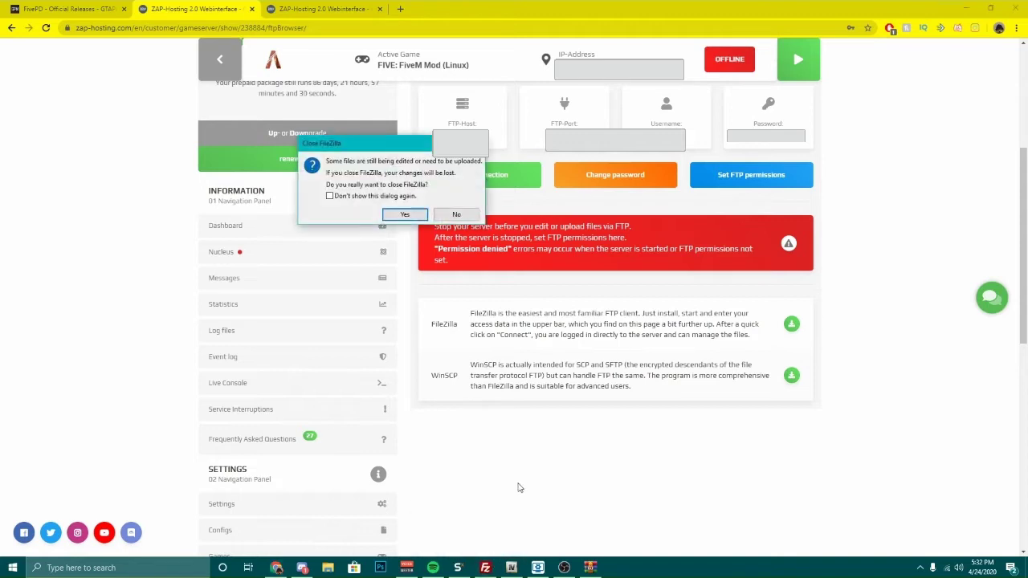
left_click(401, 215)
Search for FileZilla in Windows and launch a fresh session.
key("super")
type("f")
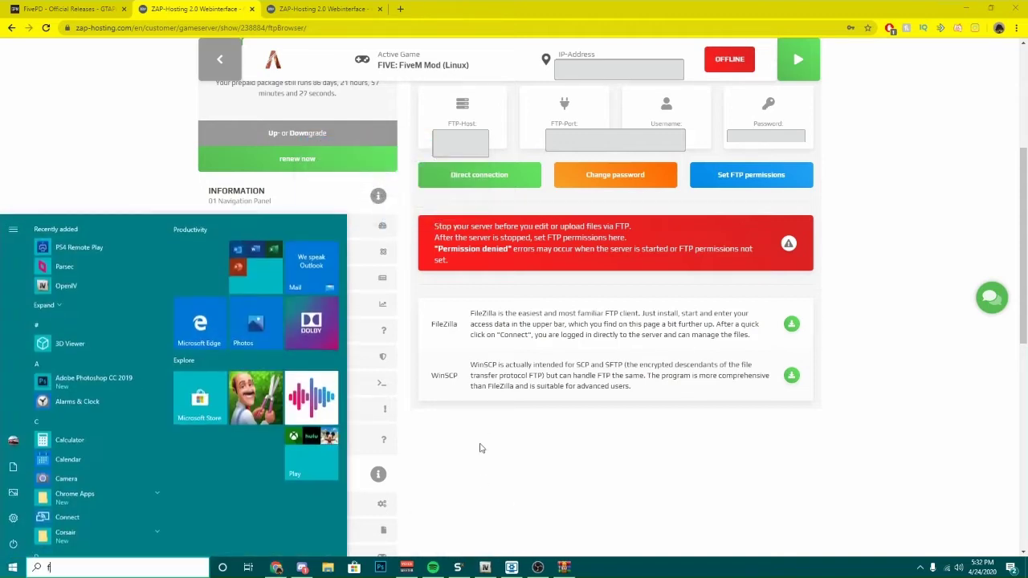
type("ile")
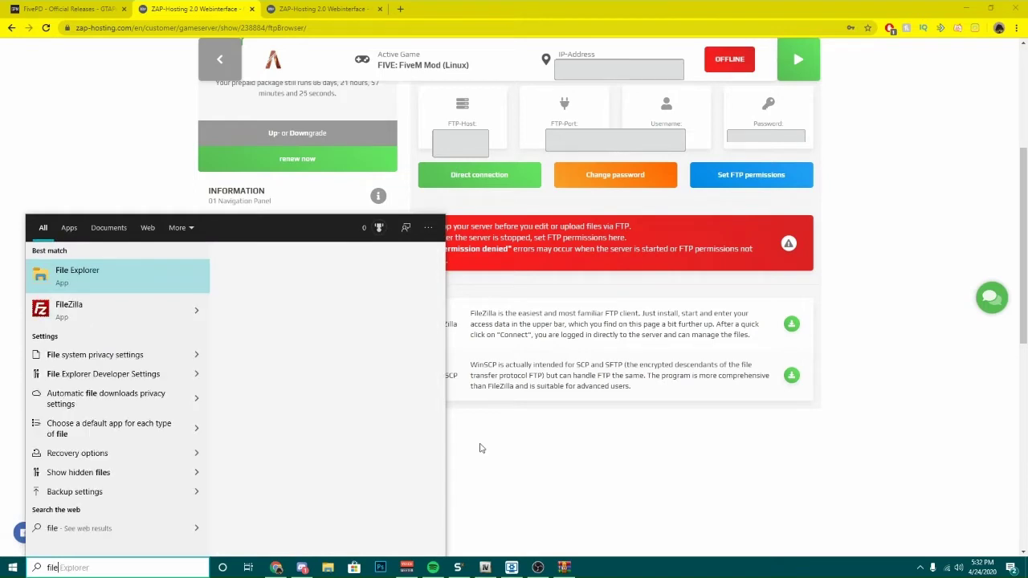
key("Down")
key("Return")
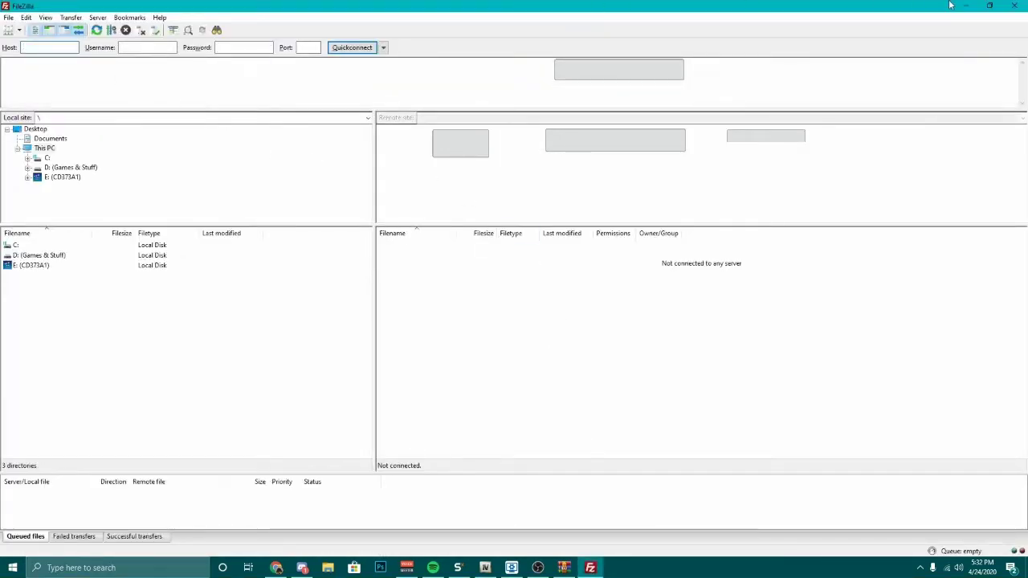
Fill in the FTP host, username and password from the ZAP-Hosting page in FileZilla and connect to the server.
left_click(963, 6)
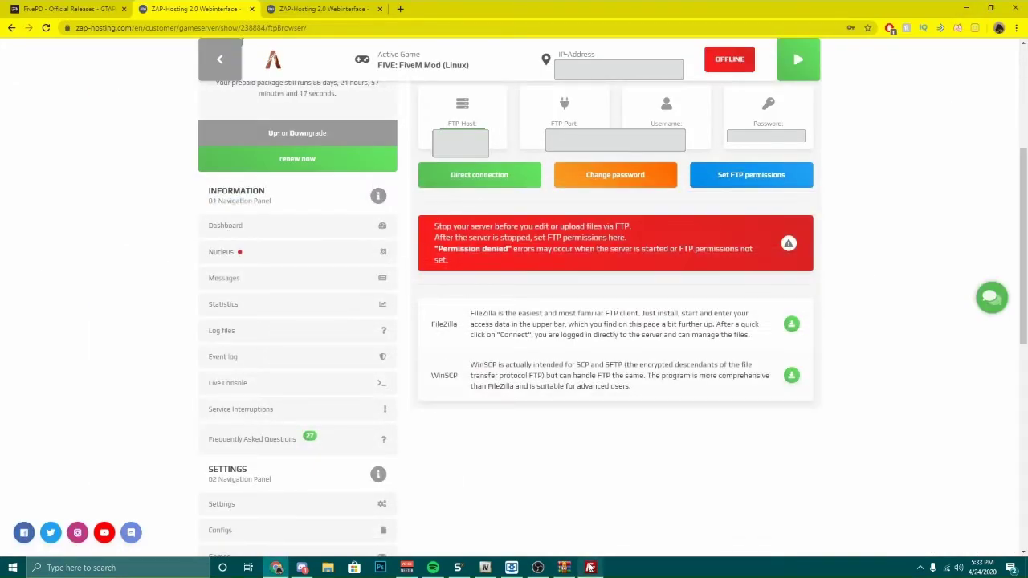
left_click(590, 568)
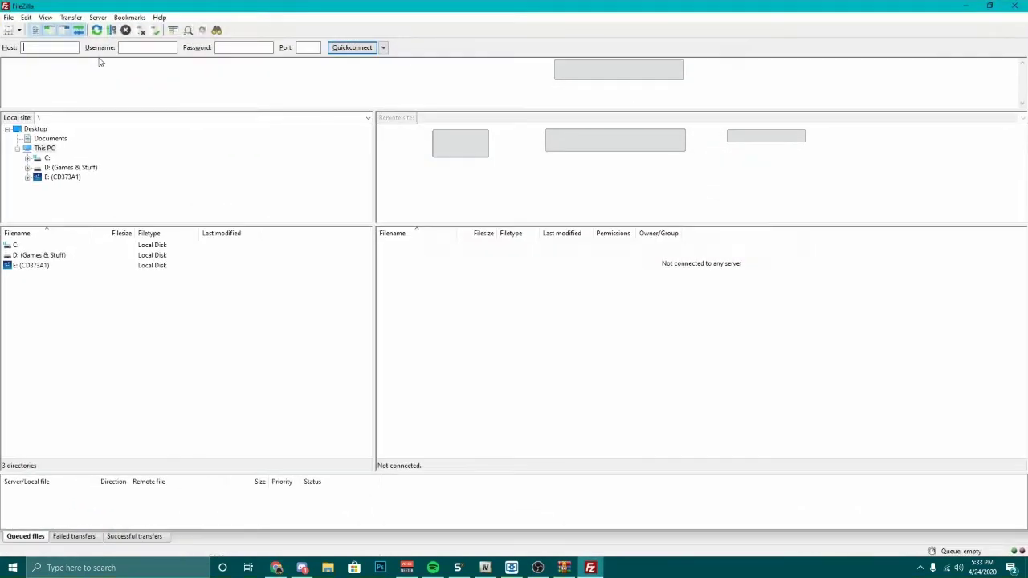
left_click(964, 6)
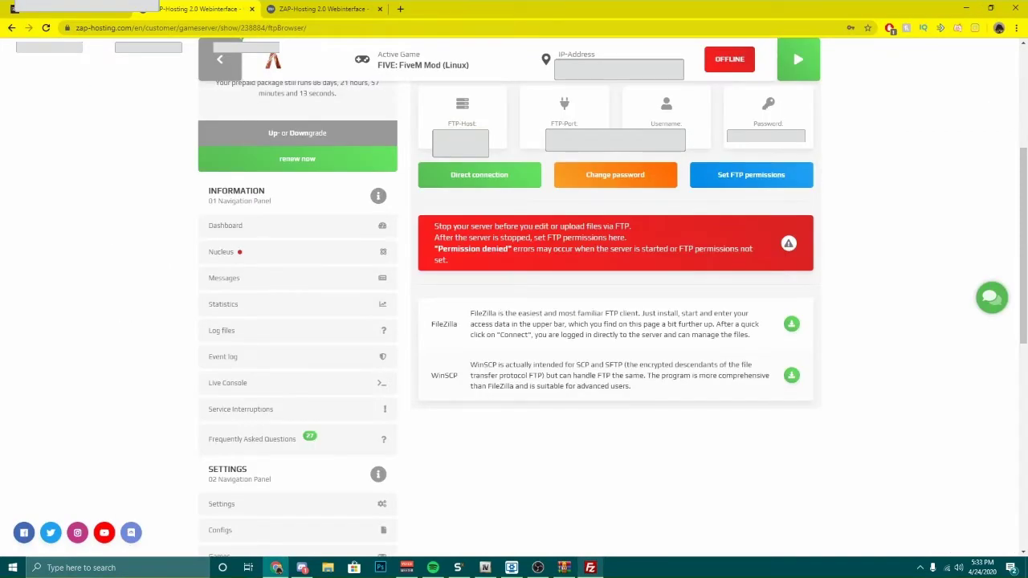
left_click(591, 568)
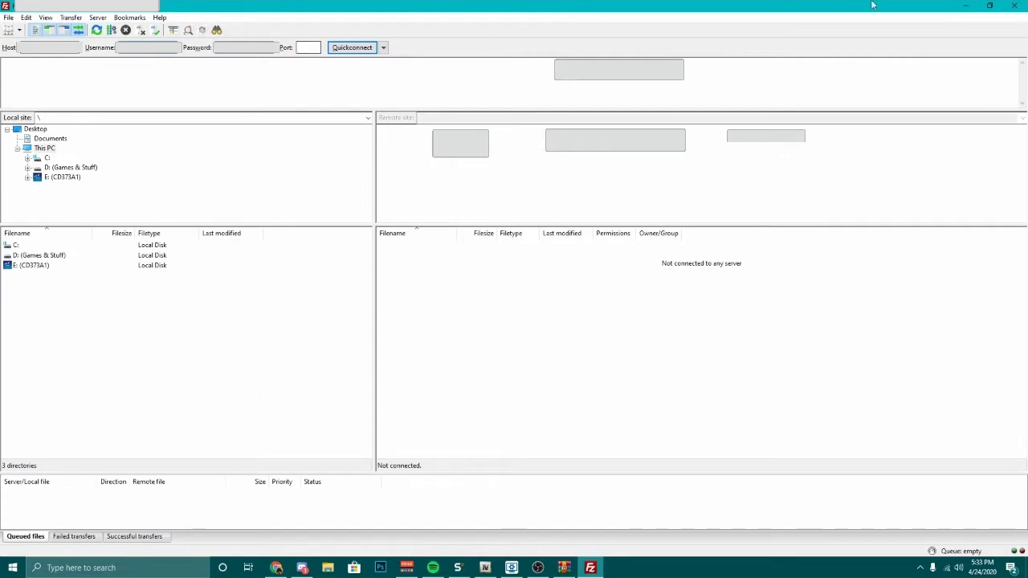
left_click(965, 6)
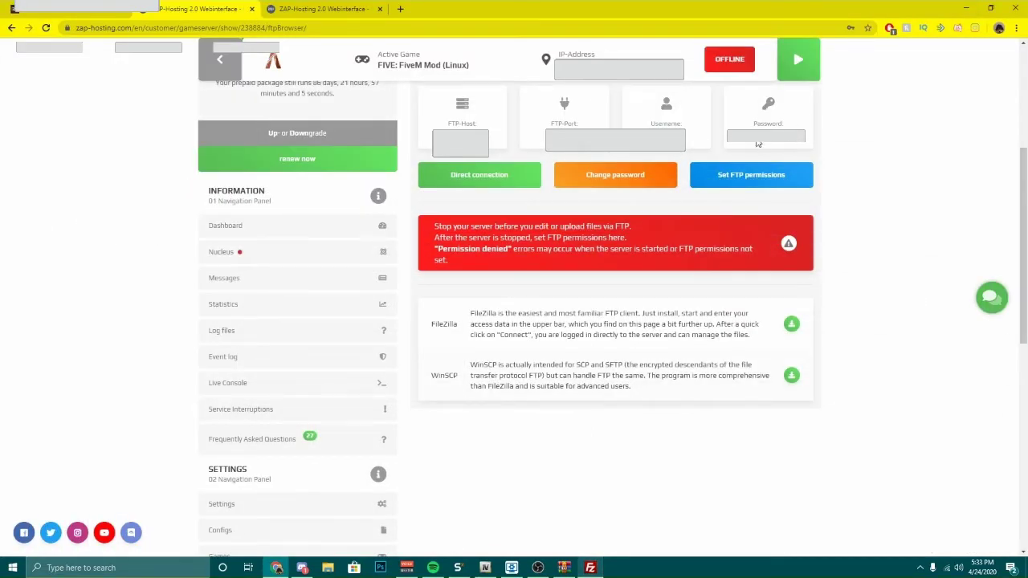
left_click(590, 568)
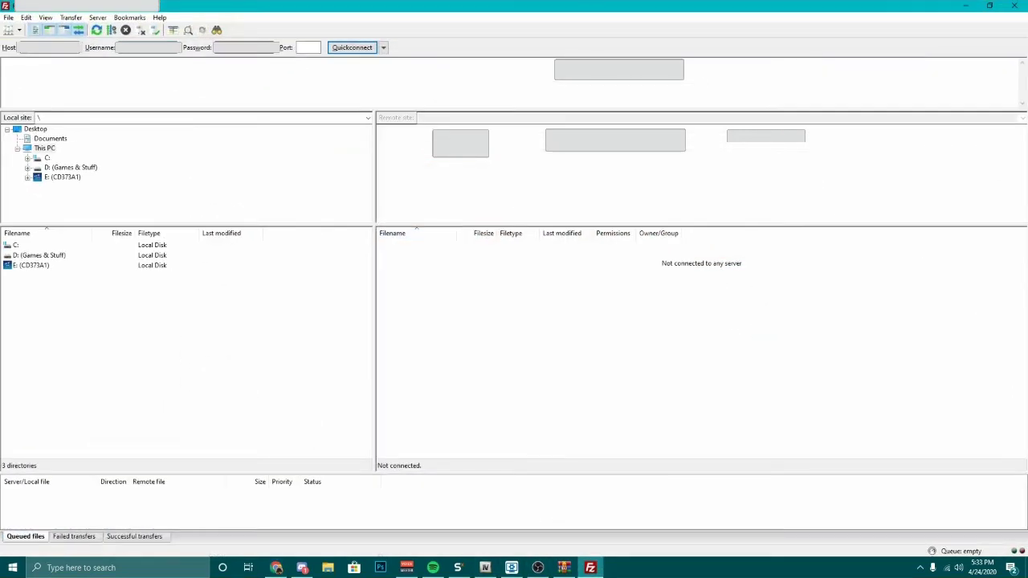
left_click(352, 48)
Browse the remote site to the server-data folder inside gta5-fivem.
left_click(415, 139)
left_click(392, 141)
left_click(430, 177)
key("Up")
key("Up")
key("Up")
left_click(403, 179)
left_click(440, 188)
left_click(446, 197)
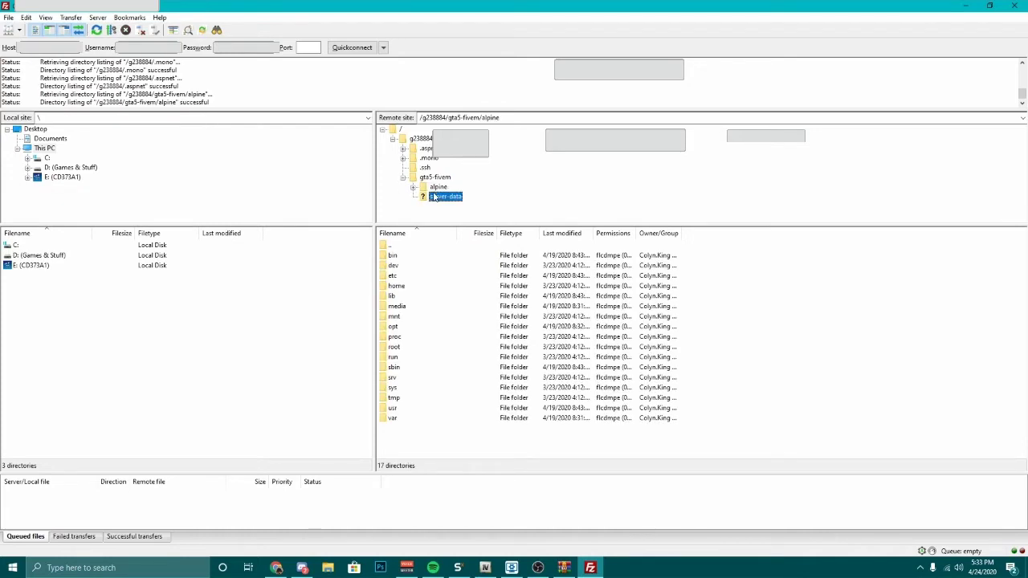
left_click(412, 197)
left_click(439, 206)
left_click(442, 197)
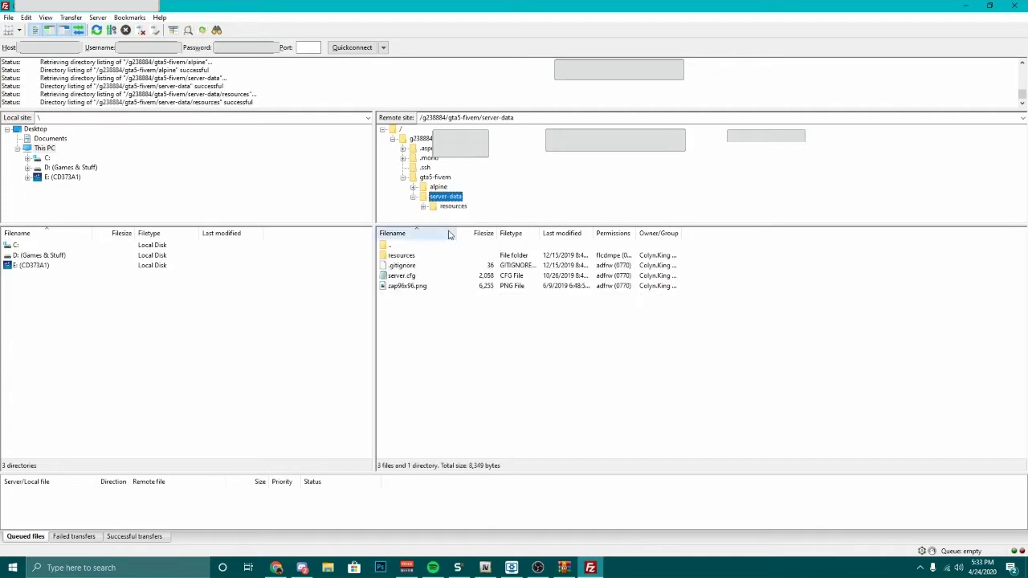
Open the remote server.cfg for editing and add the line "start fivepd" below "start scoreboard".
left_click(415, 276)
right_click(413, 276)
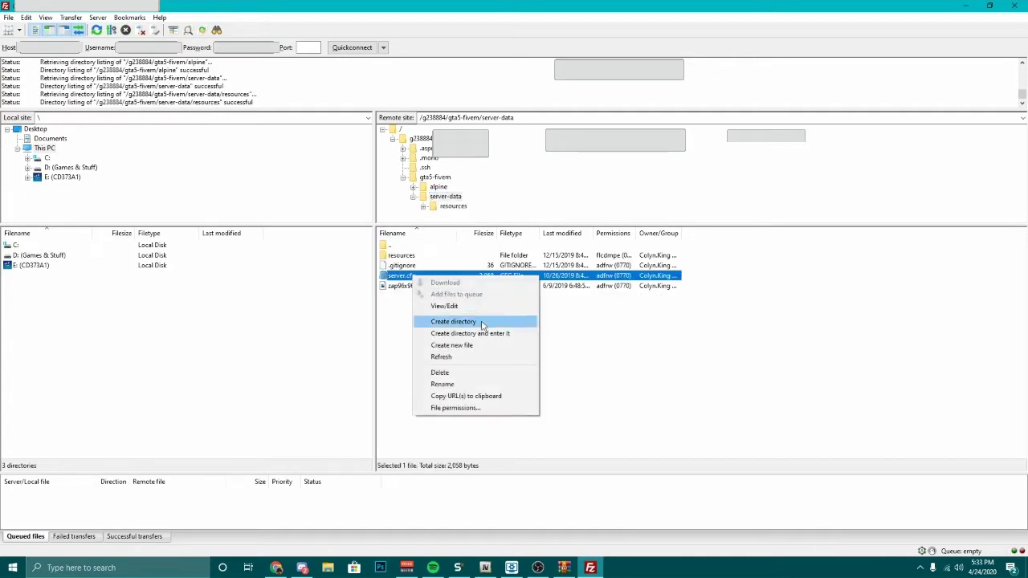
left_click(444, 306)
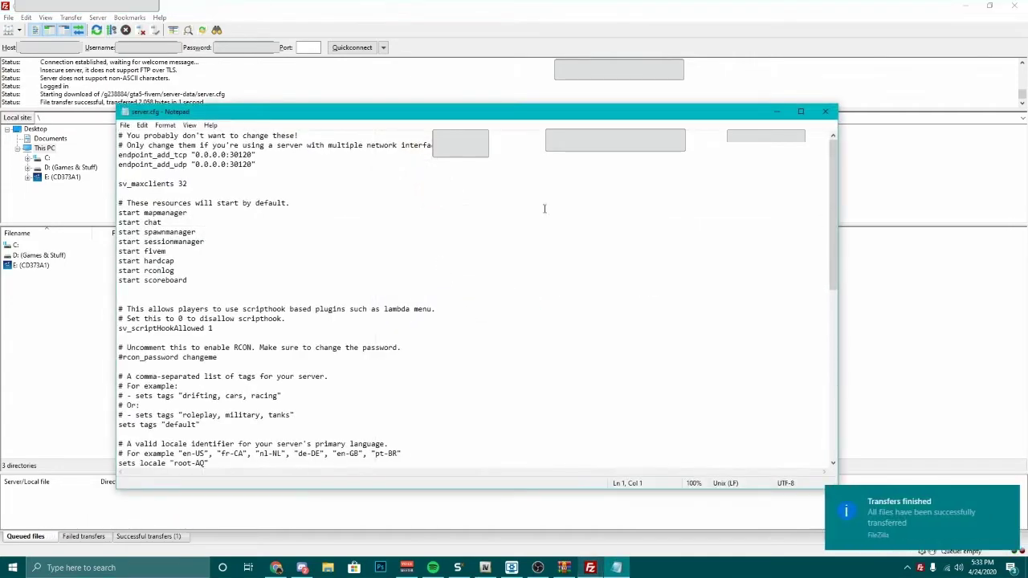
left_click(200, 279)
key("Return")
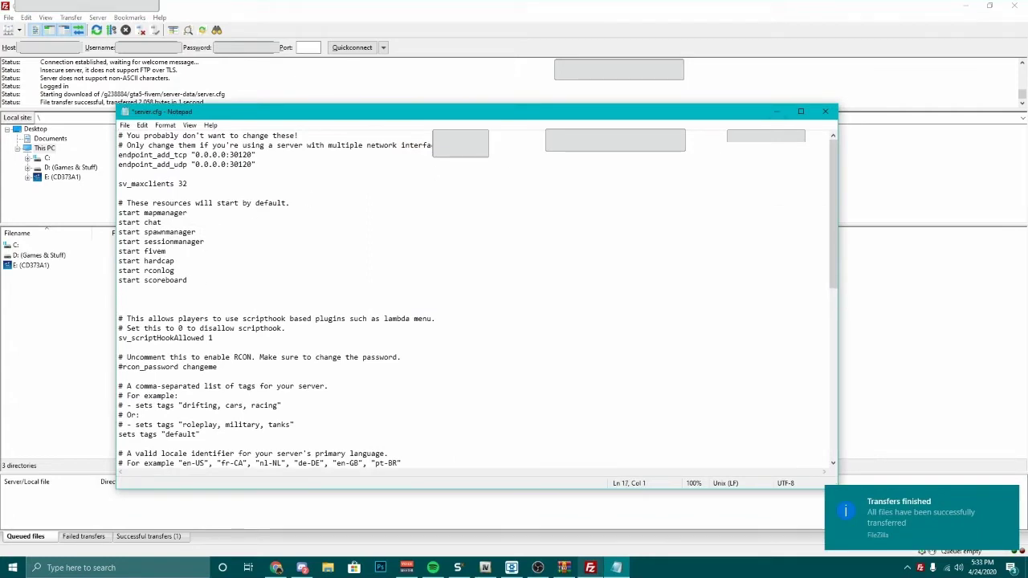
type("start fivepd")
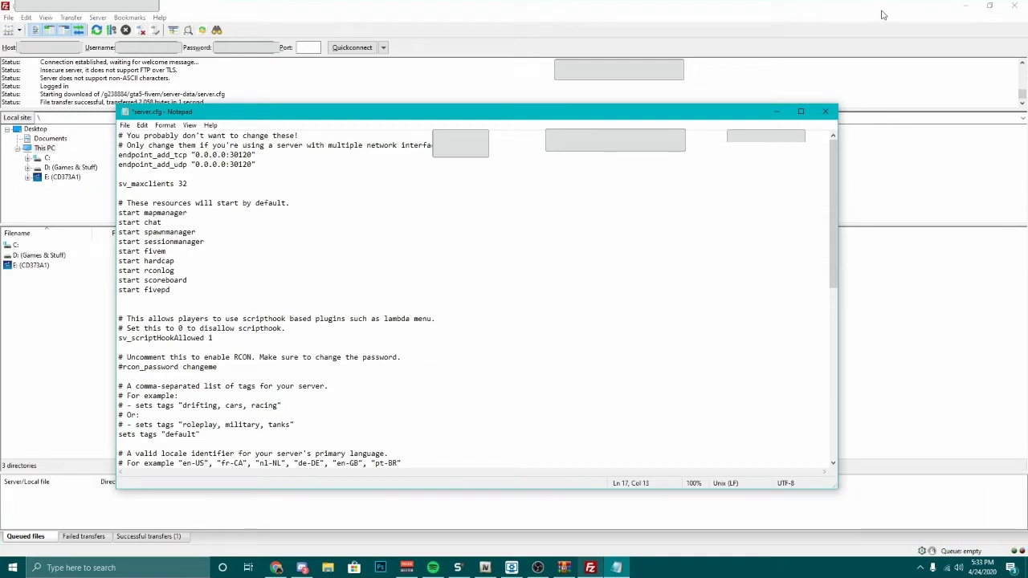
Save and close server.cfg, and upload the changed file back to the server.
left_click(825, 111)
left_click(485, 289)
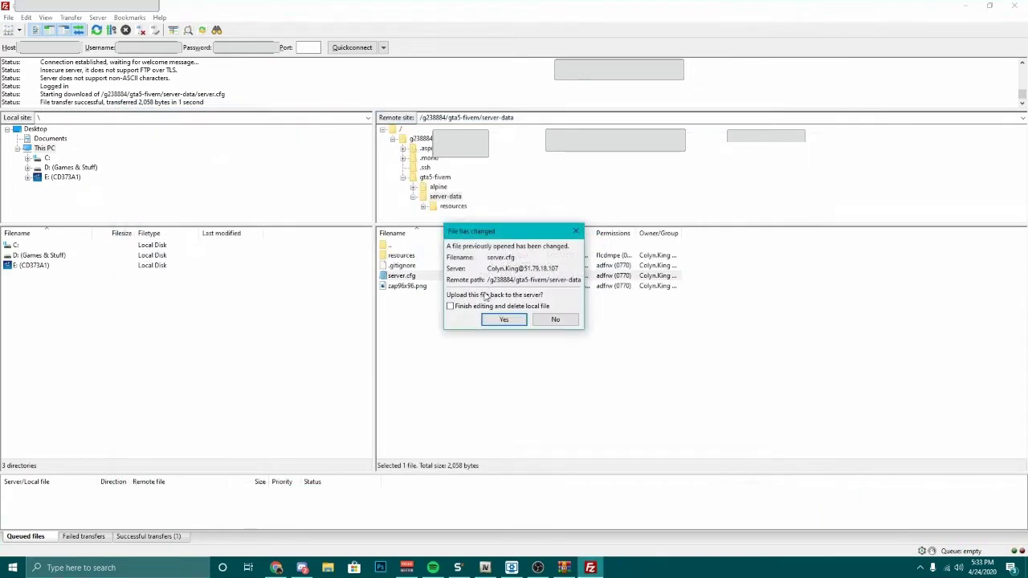
left_click(502, 320)
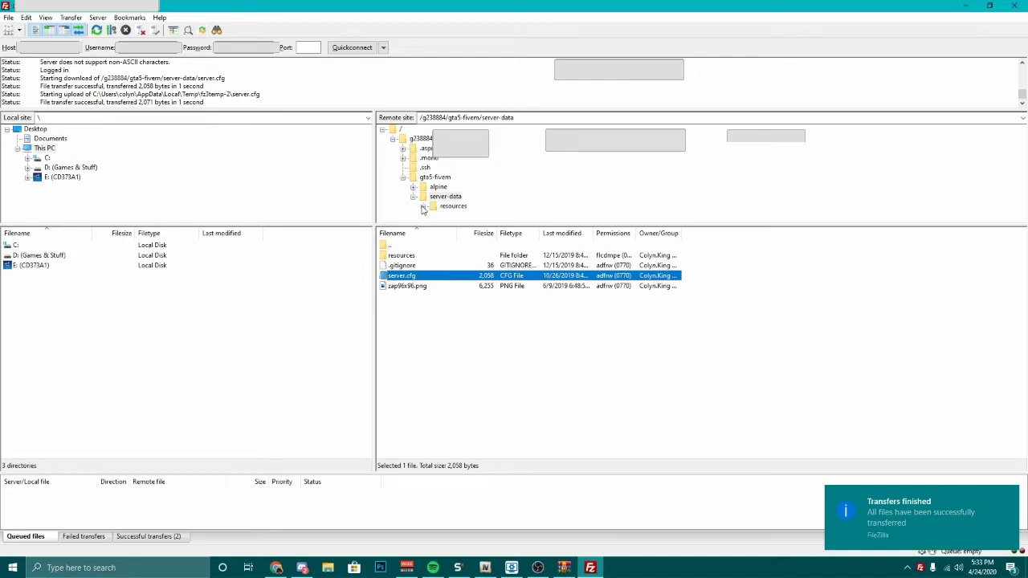
Expand the remote resources folder in server-data, check its subfolders, and display the contents of resources.
left_click(423, 207)
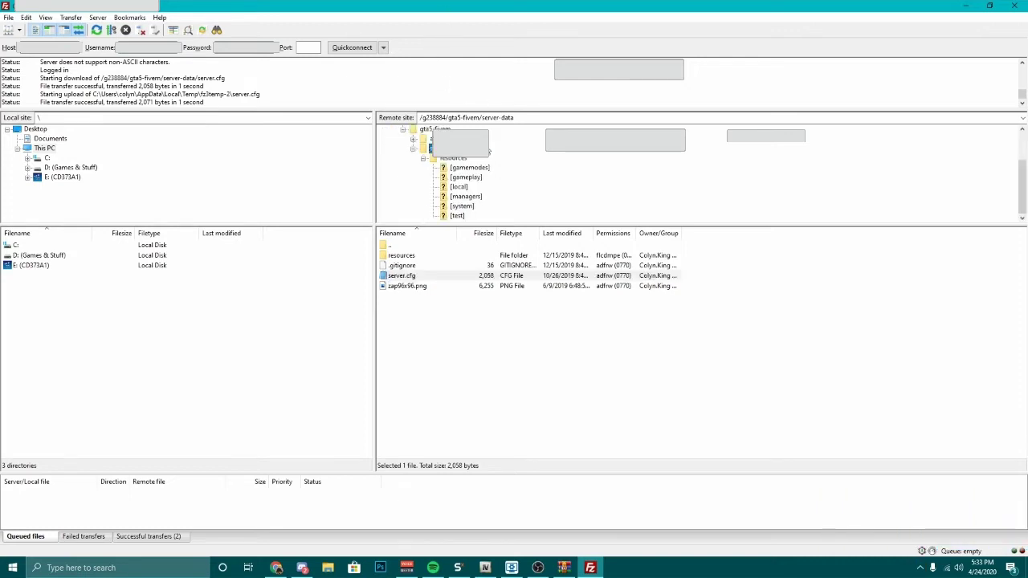
left_click(466, 167)
key("Down")
key("Down")
key("Down")
key("Down")
key("Down")
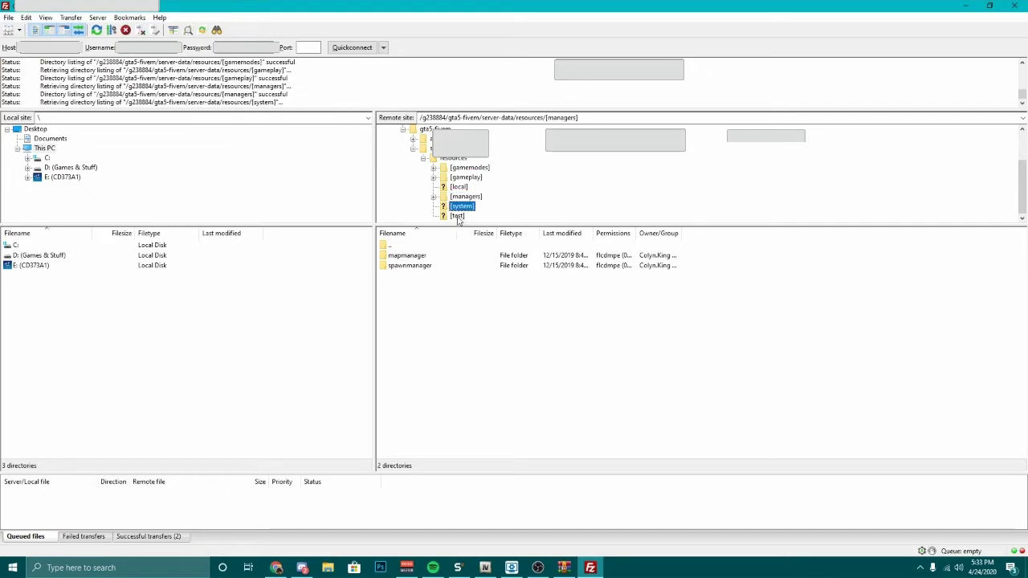
left_click(461, 187)
left_click(455, 159)
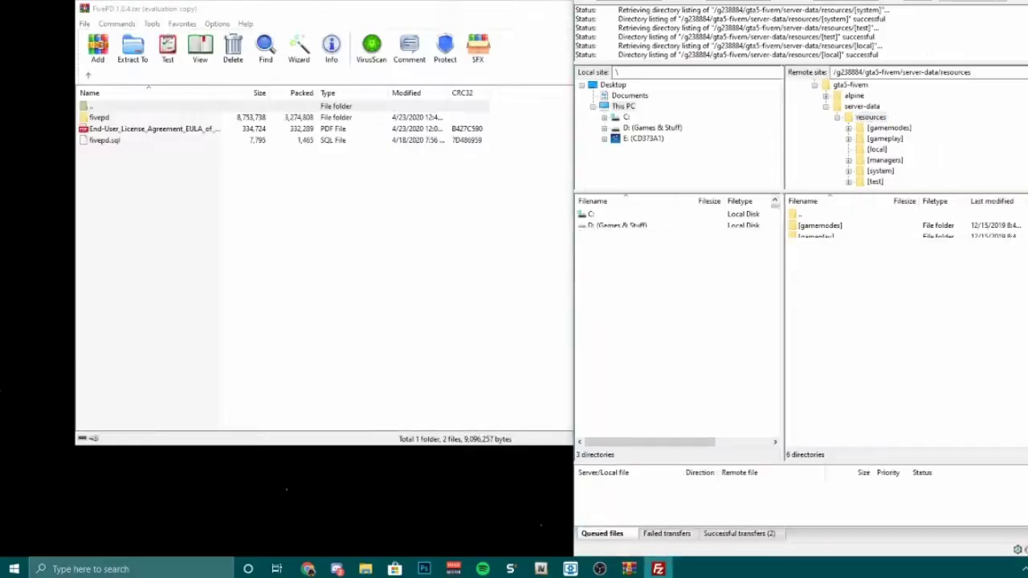
Arrange the FivePD 1.0.4.rar archive window beside FileZilla and upload its fivepd folder into the remote resources folder.
key("super+Tab")
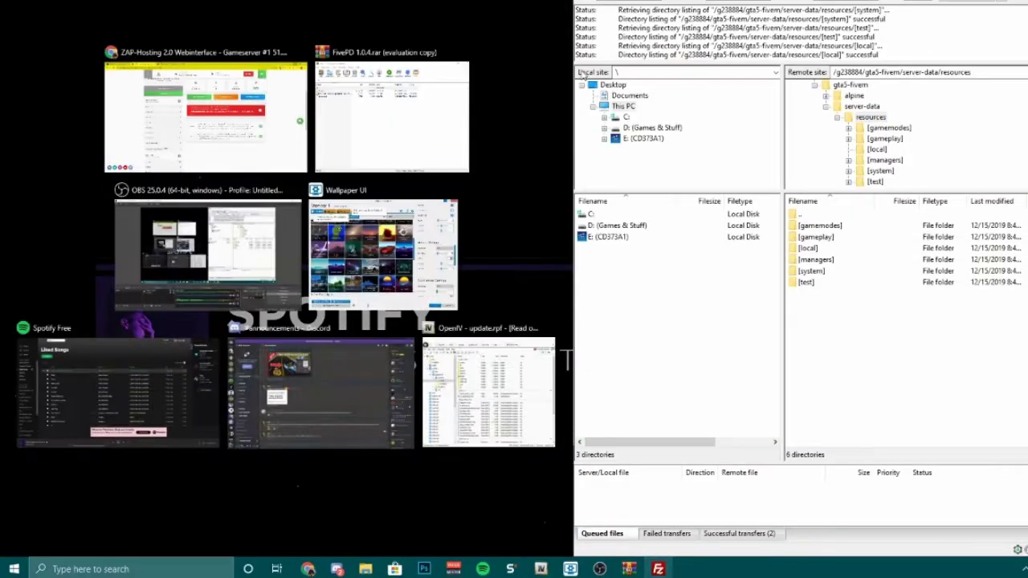
left_click(523, 209)
left_click(242, 16)
left_click_drag(243, 16, 211, 25)
left_click(645, 119)
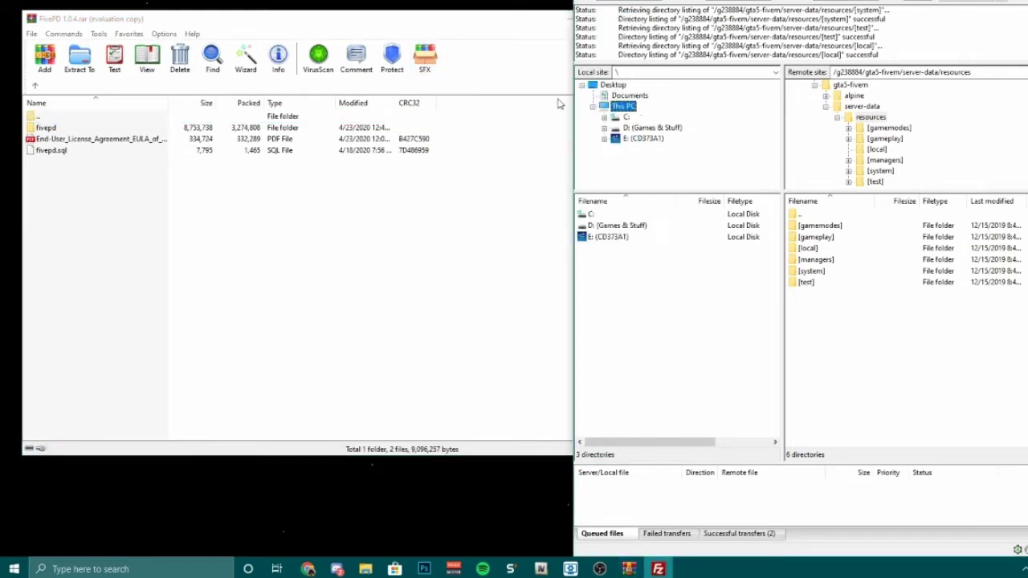
left_click_drag(636, 116, 547, 116)
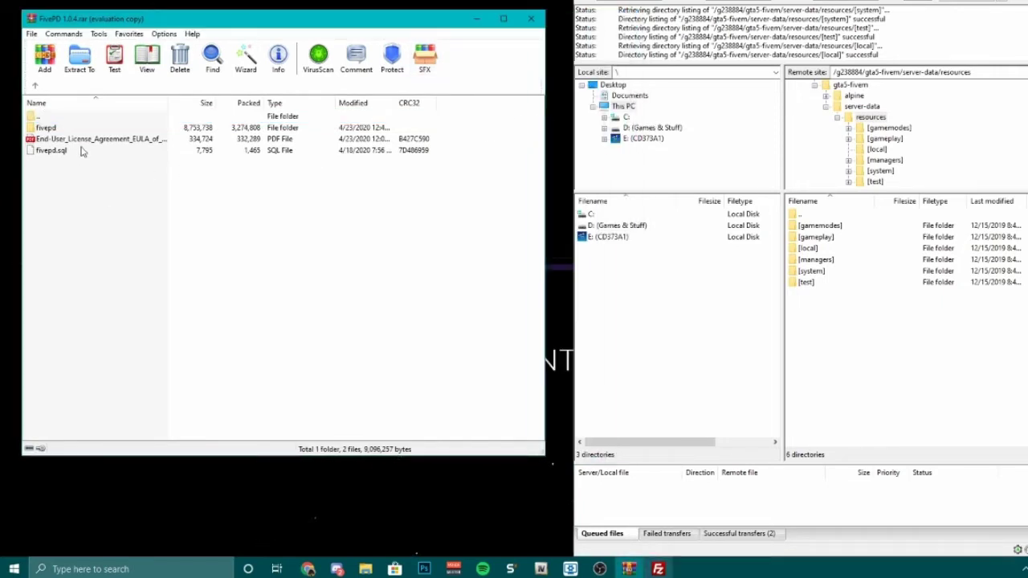
left_click_drag(67, 129, 911, 344)
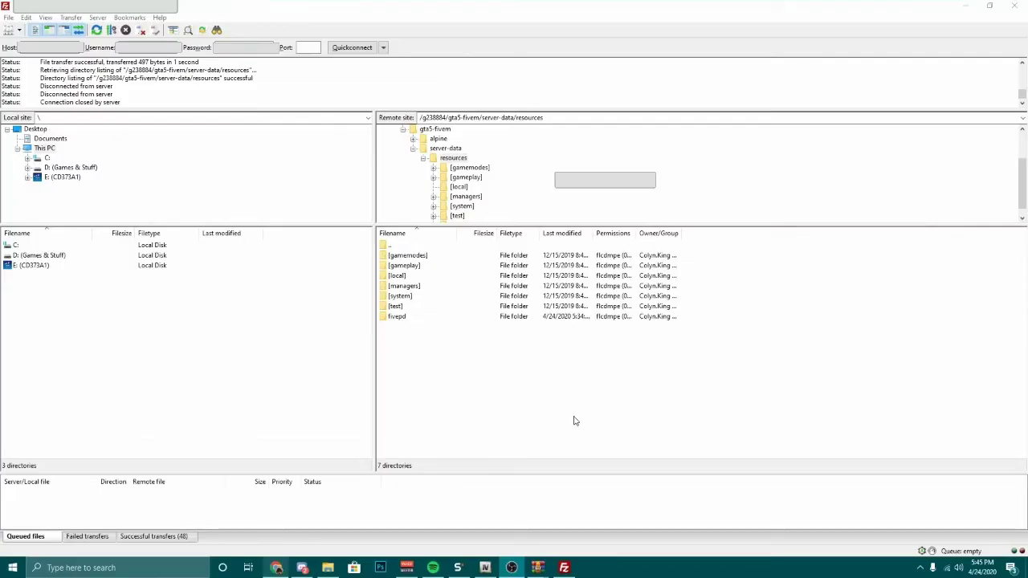
Display the contents of the remote fivepd folder and open its config.json for editing.
left_click(508, 435)
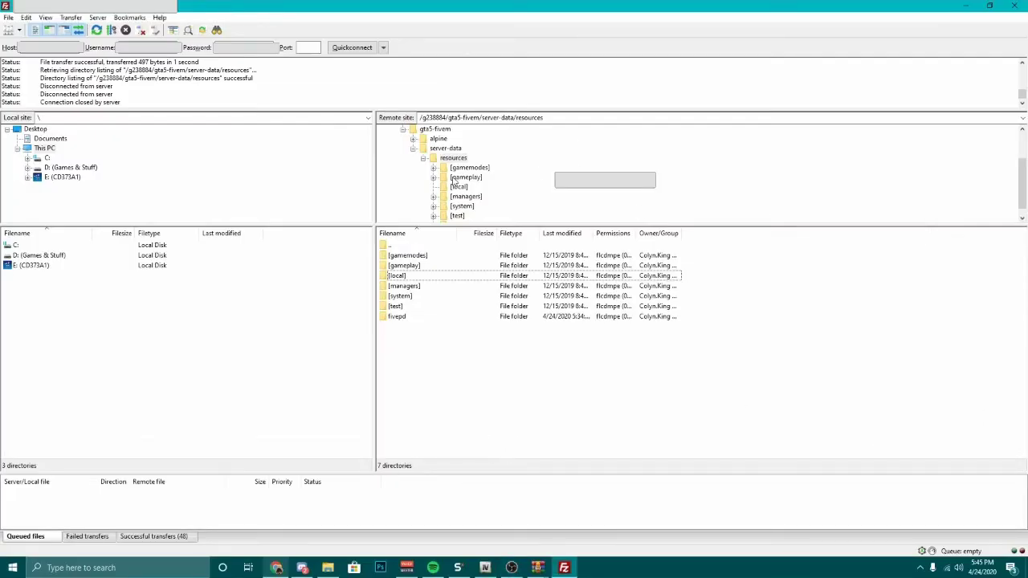
scroll(464, 201, "down", 1)
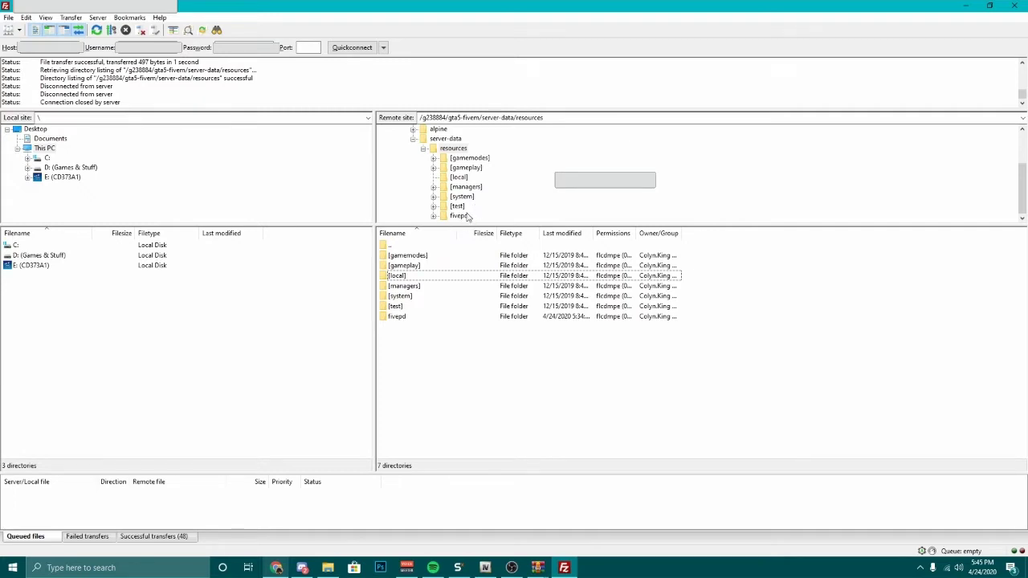
left_click(459, 217)
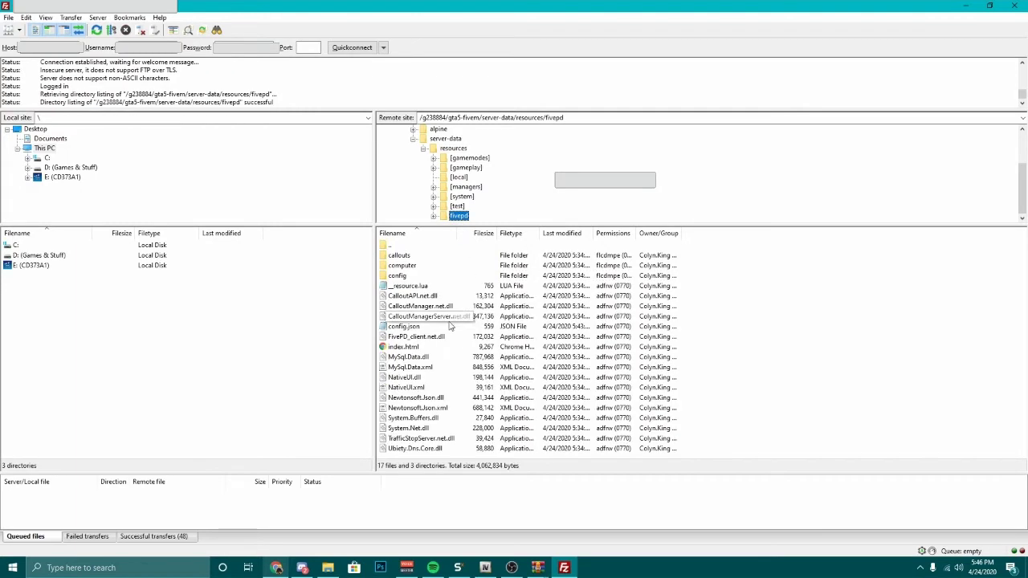
right_click(432, 326)
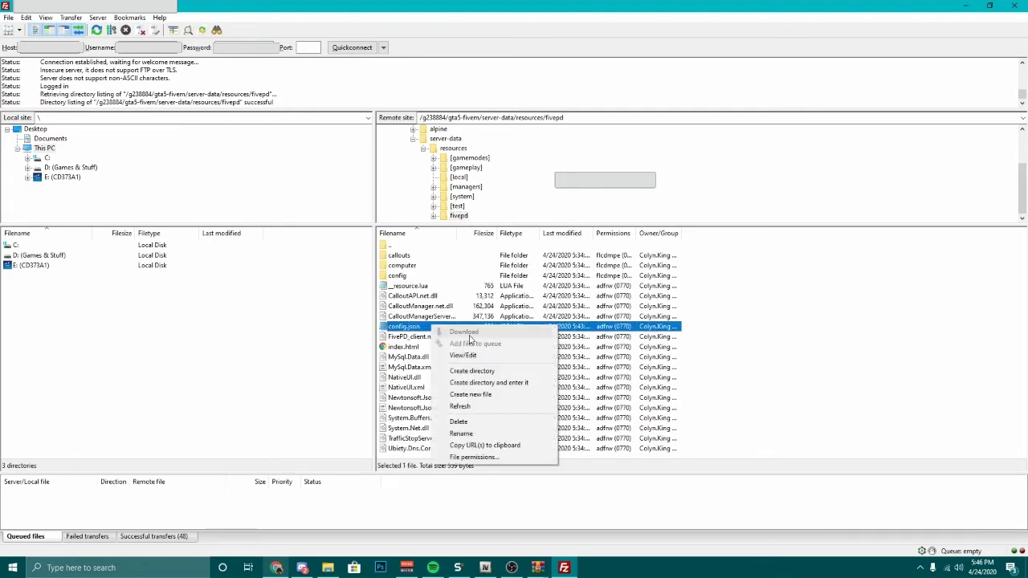
left_click(463, 356)
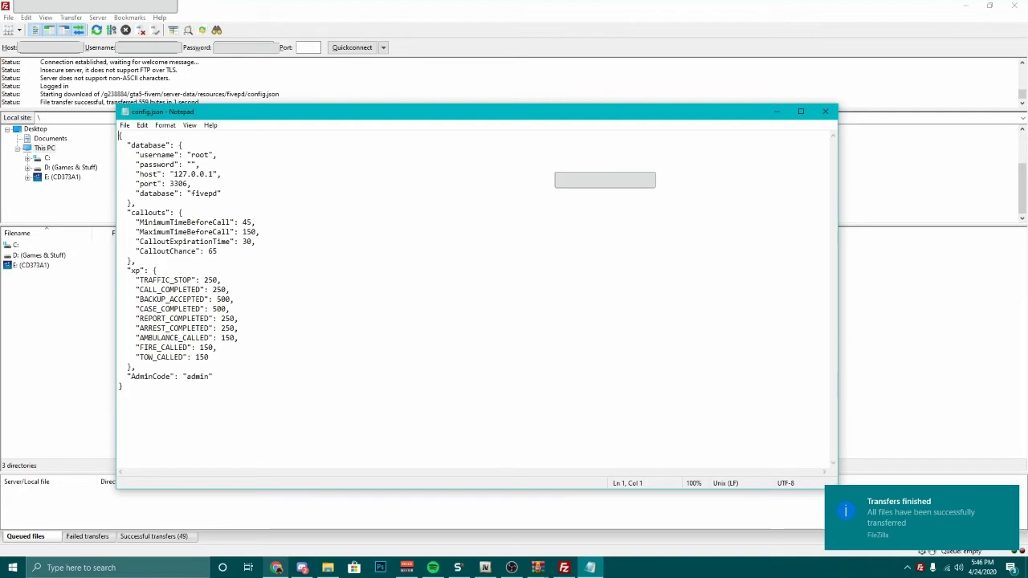
Copy the server address from the ZAP-Hosting database page and replace the host value in config.json with it.
left_click(276, 568)
left_click_drag(573, 229, 667, 2)
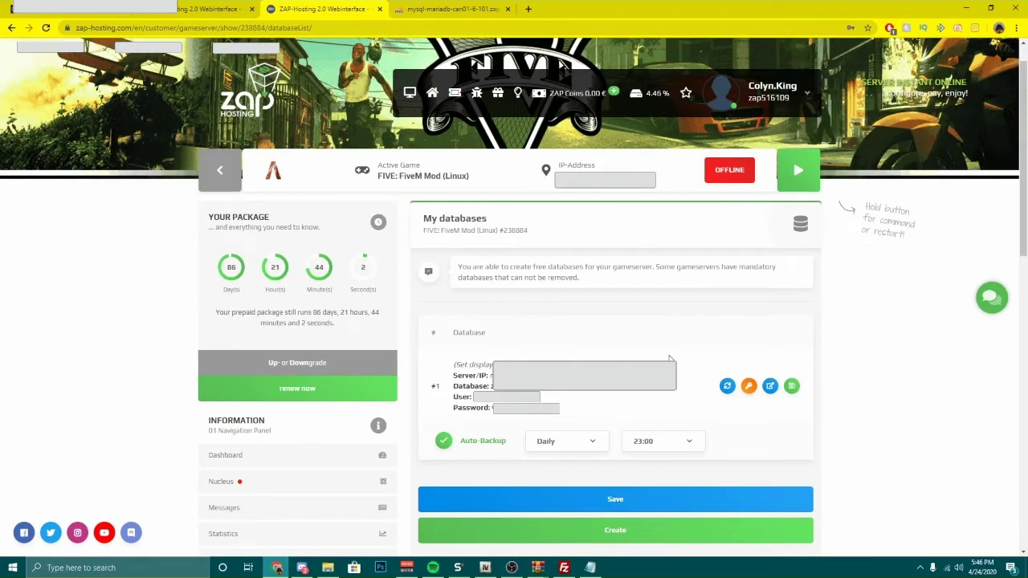
left_click_drag(492, 375, 455, 375)
left_click(491, 375)
left_click(967, 8)
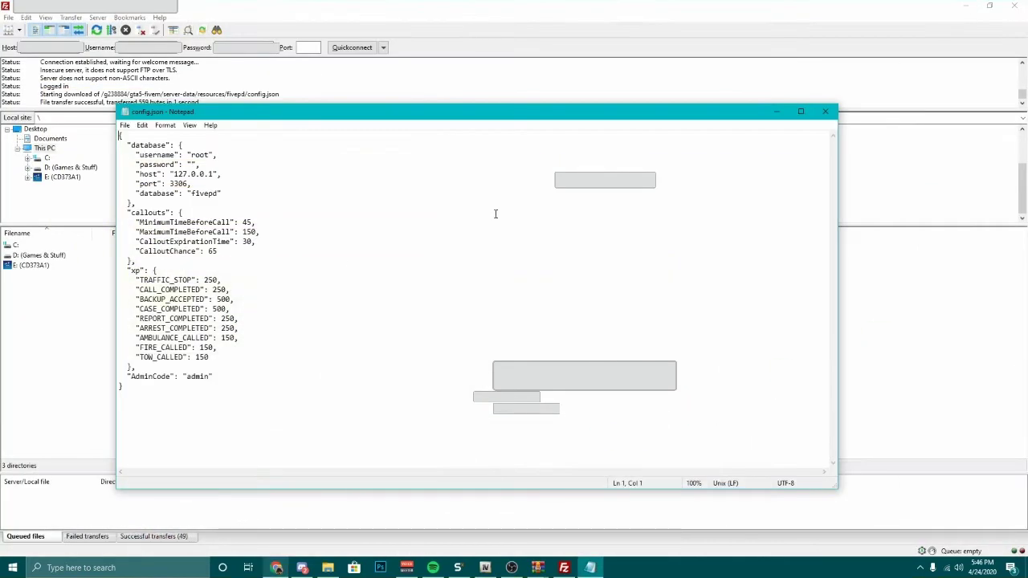
left_click_drag(214, 173, 174, 174)
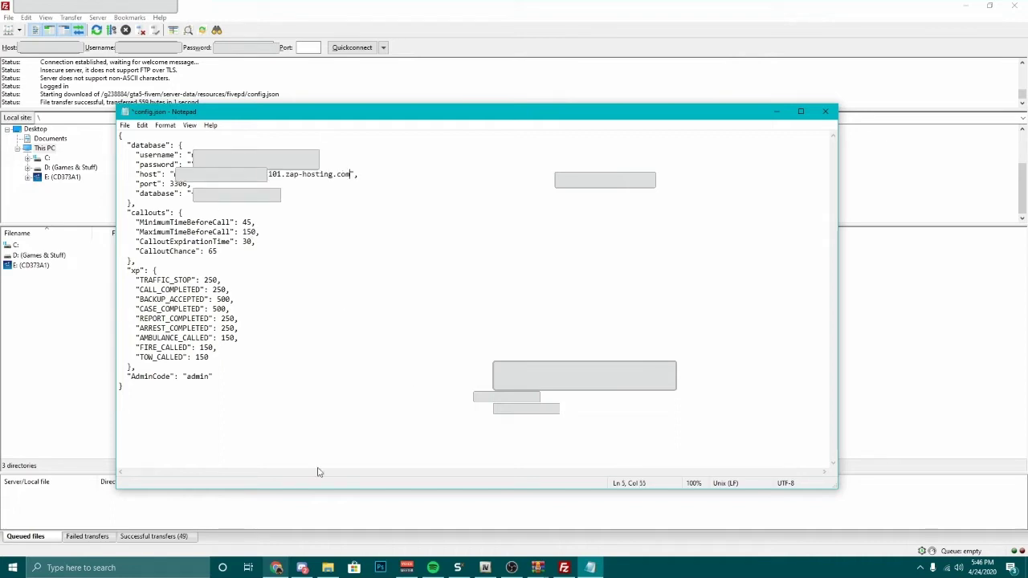
Copy the database name from the ZAP-Hosting page and replace the database value in config.json with it.
left_click(276, 568)
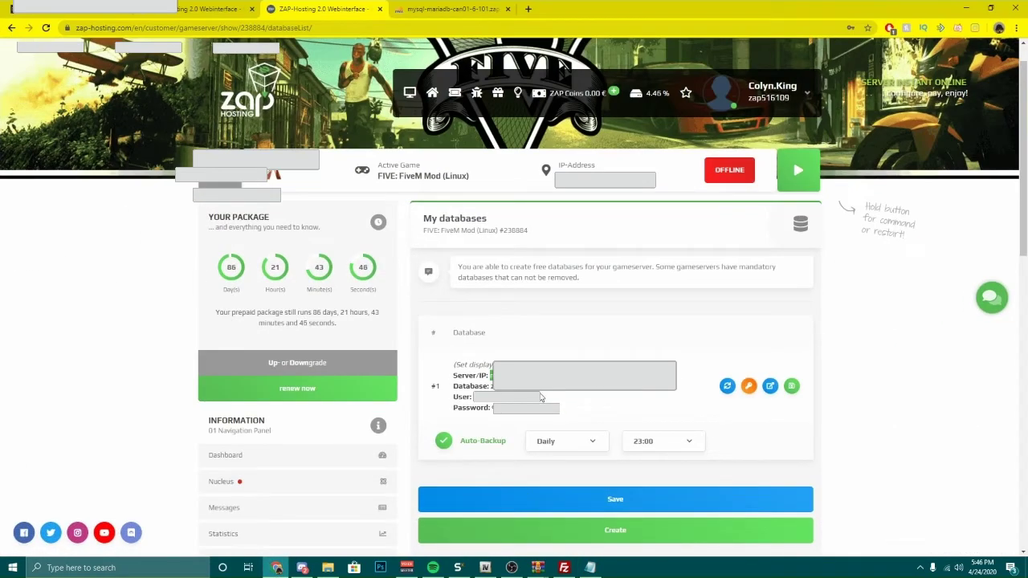
left_click_drag(530, 386, 492, 386)
left_click(968, 7)
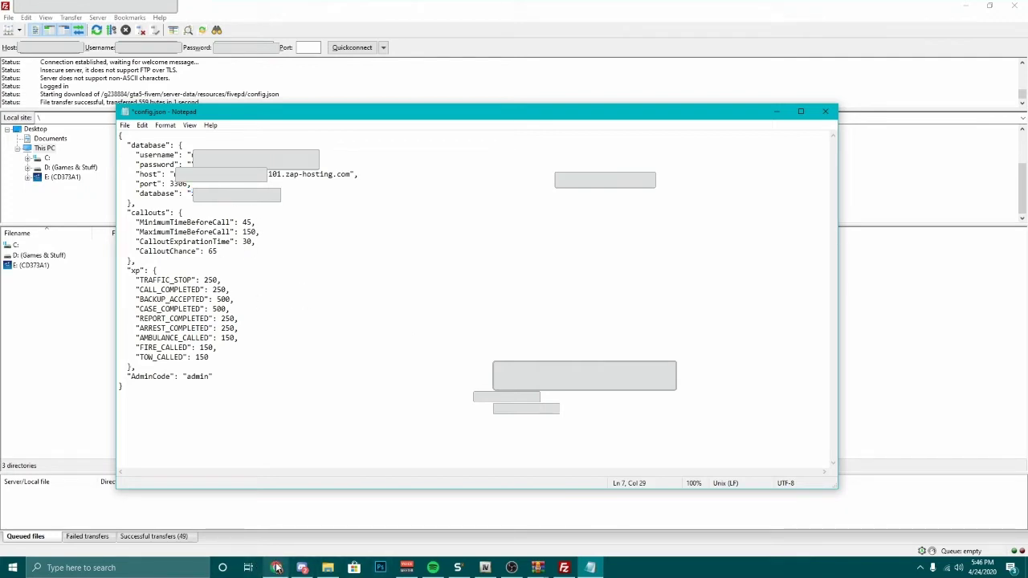
Fill in the username and password in config.json with the database user and password from the ZAP-Hosting page.
left_click(276, 568)
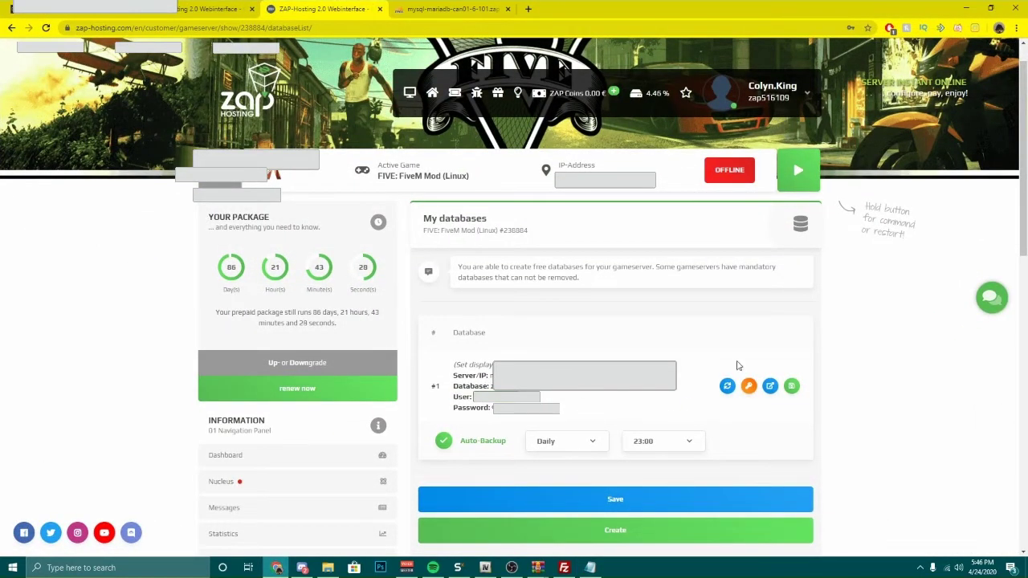
left_click(967, 8)
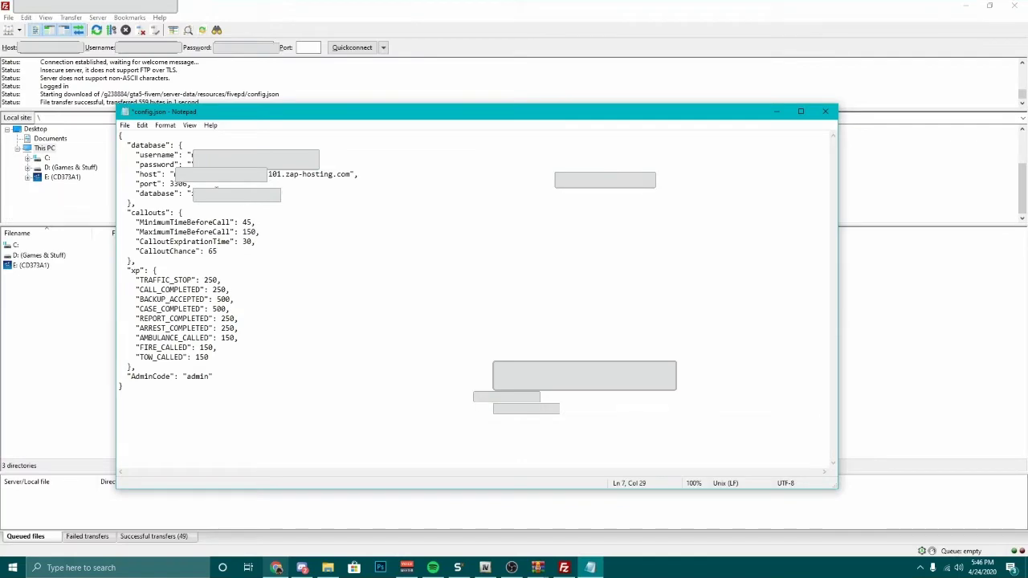
key("shift+Home")
key("Left")
left_click(276, 568)
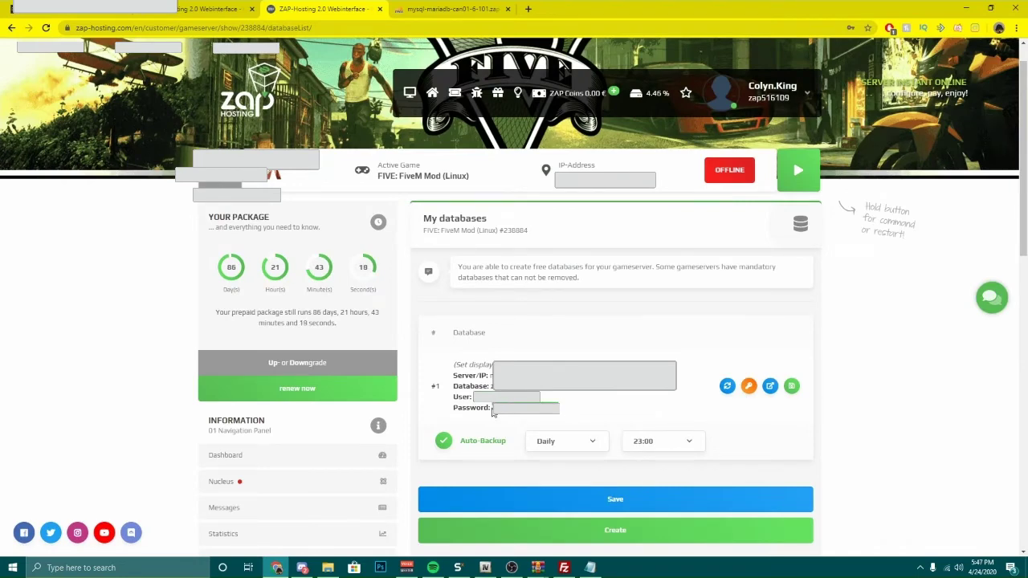
left_click(965, 8)
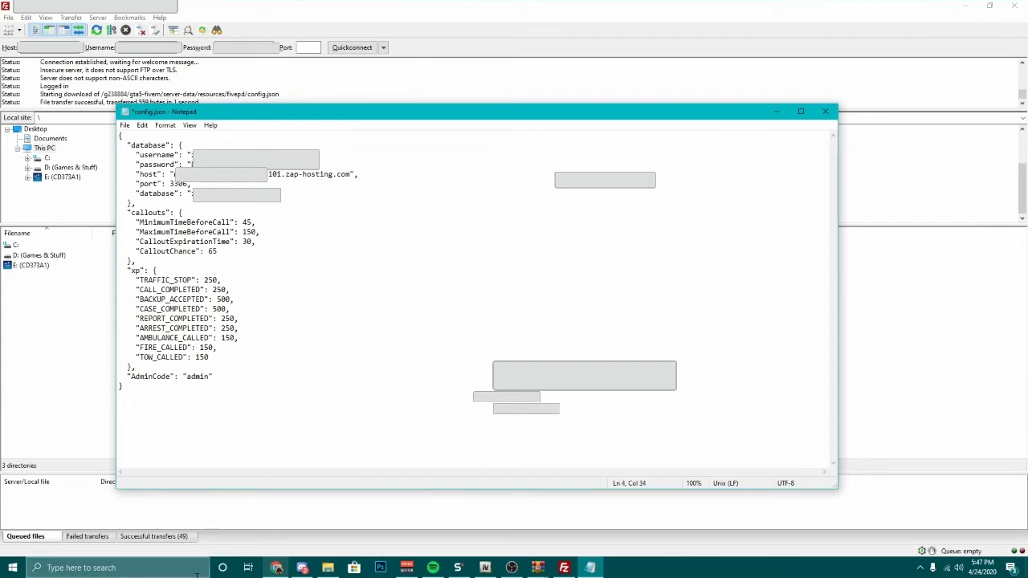
left_click(276, 568)
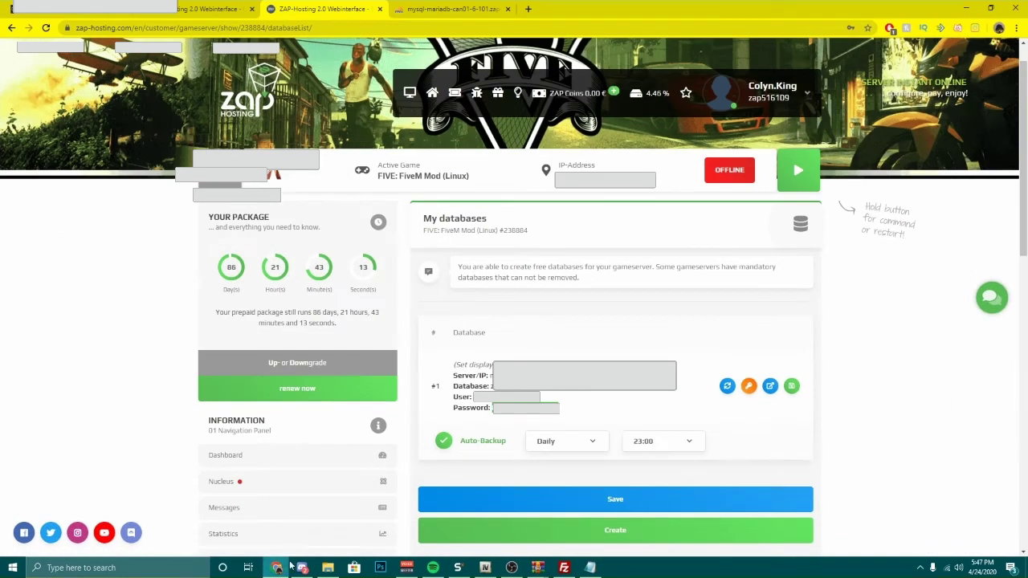
left_click(969, 7)
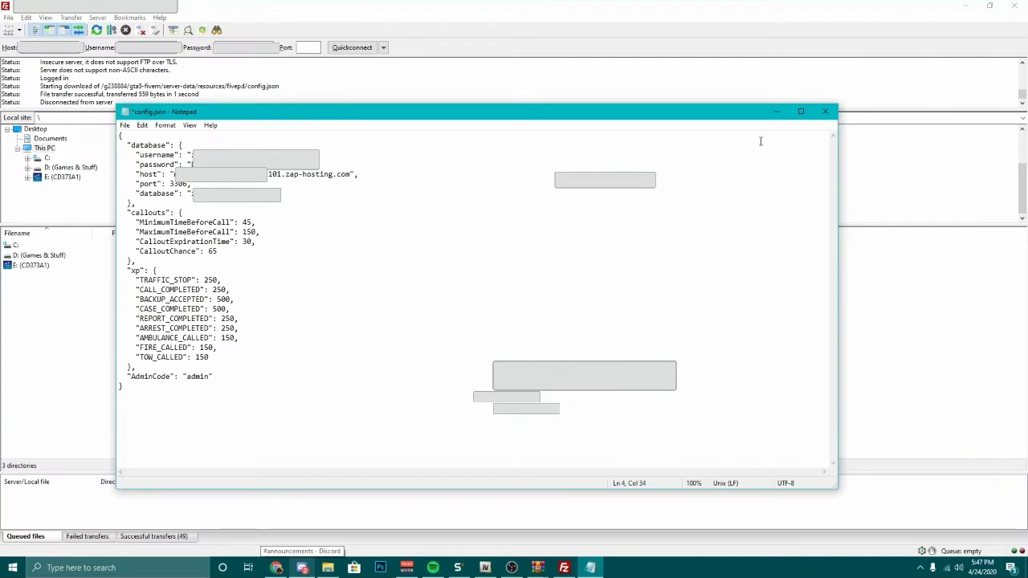
Close config.json with its changes saved and upload the modified file back to the server.
left_click(825, 115)
left_click(487, 291)
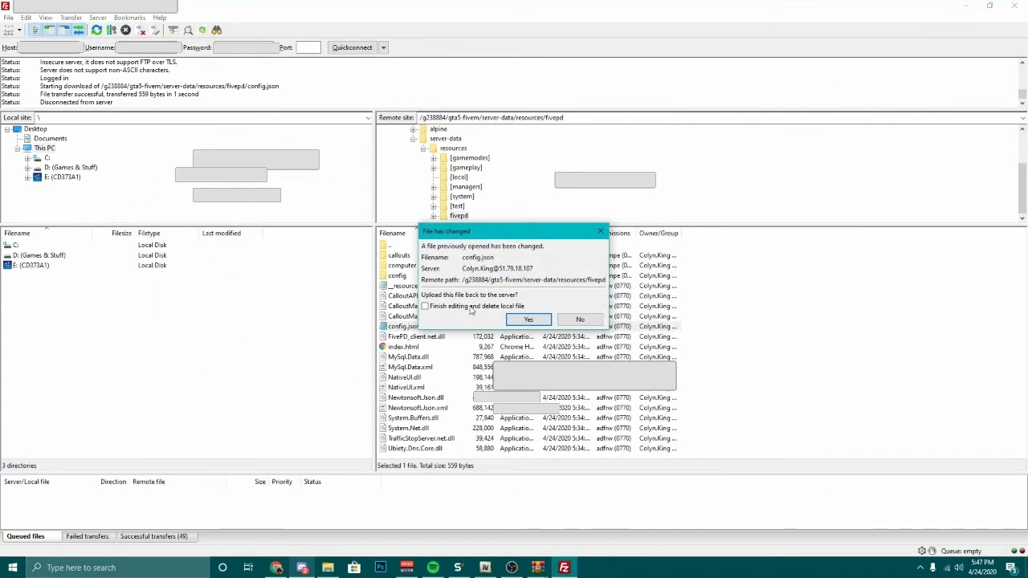
left_click(530, 321)
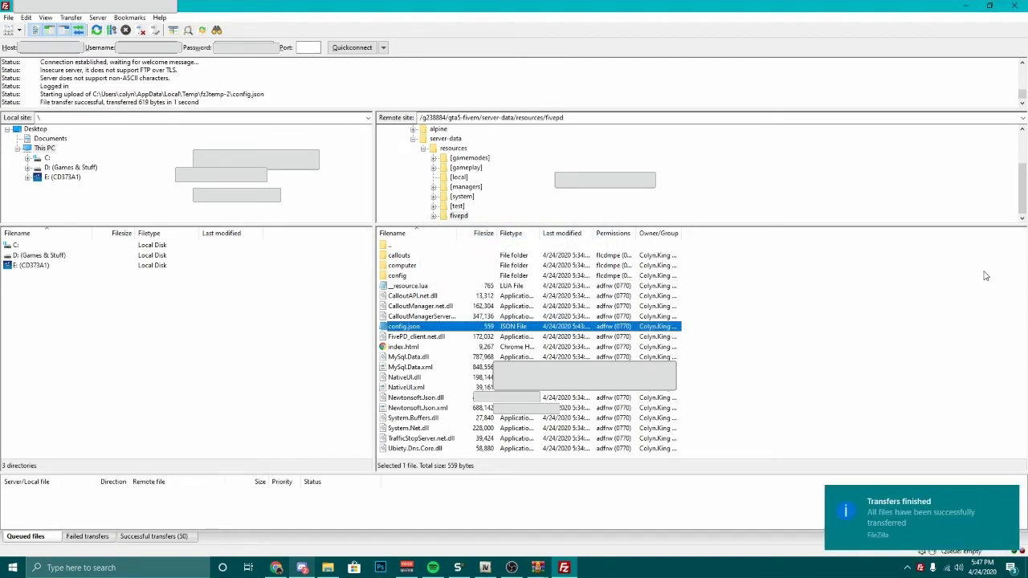